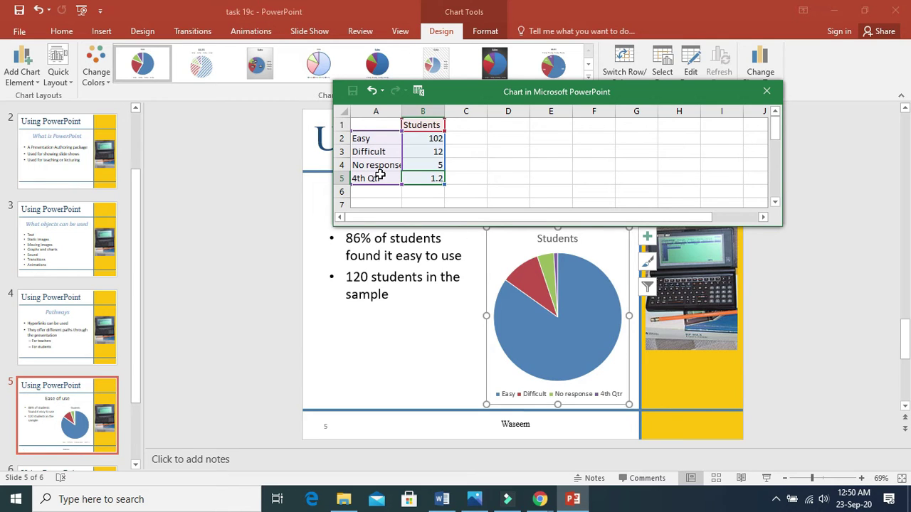
# Step: Shrink the pie chart's data range to B2:B4 to drop 4th Qtr, then close the data sheet
pyautogui.click(379, 177)
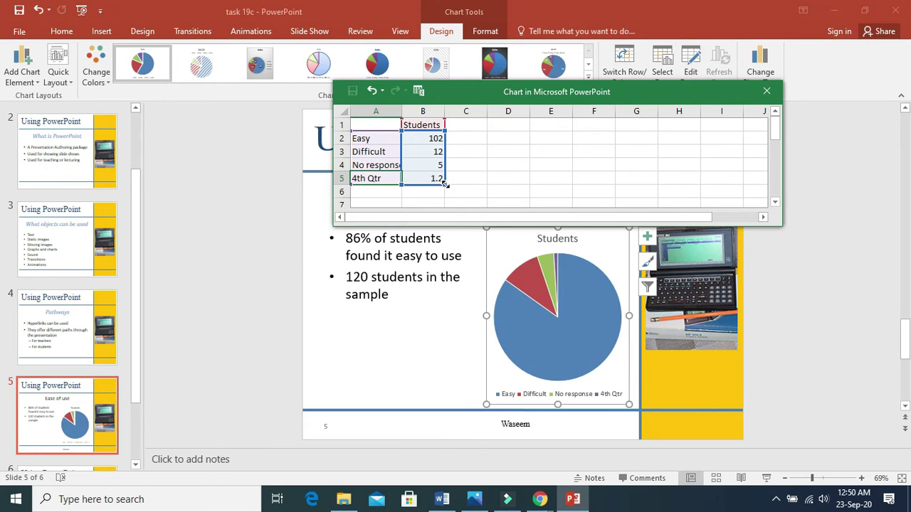
pyautogui.moveTo(445, 184); pyautogui.dragTo(444, 174)
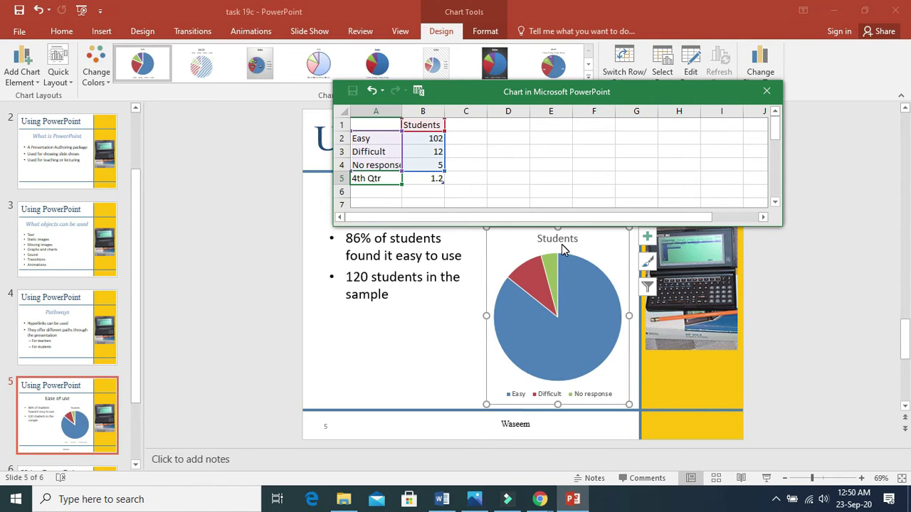
pyautogui.click(766, 92)
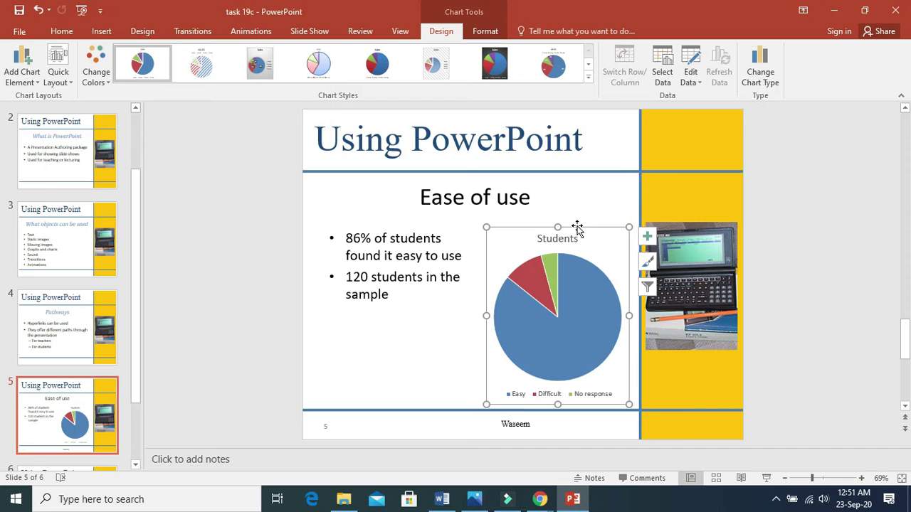
# Step: Nudge the Students pie chart up level with the Ease of use bullets and deselect it
pyautogui.moveTo(577, 226); pyautogui.dragTo(577, 218)
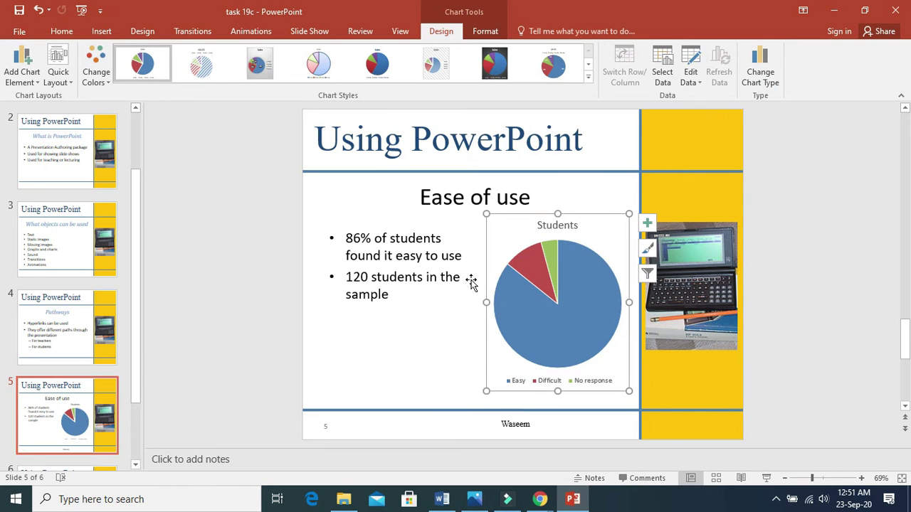
pyautogui.moveTo(520, 285)
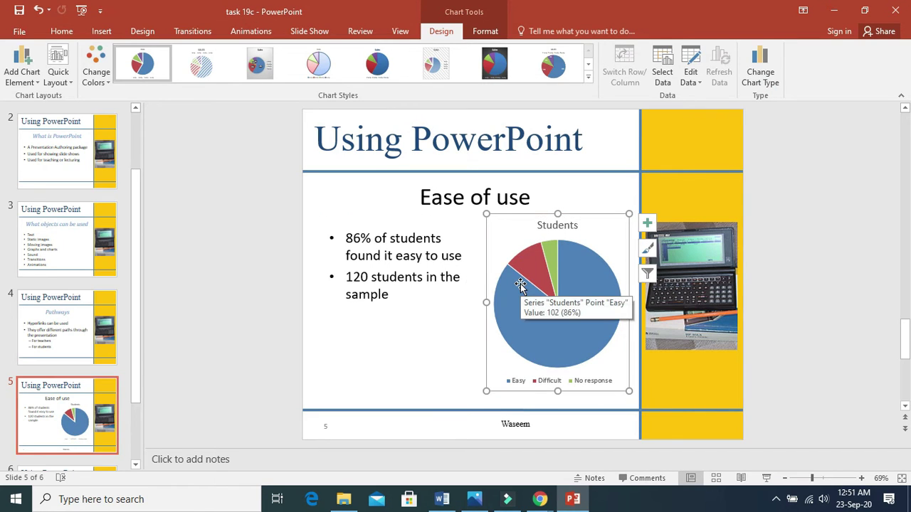
pyautogui.click(388, 315)
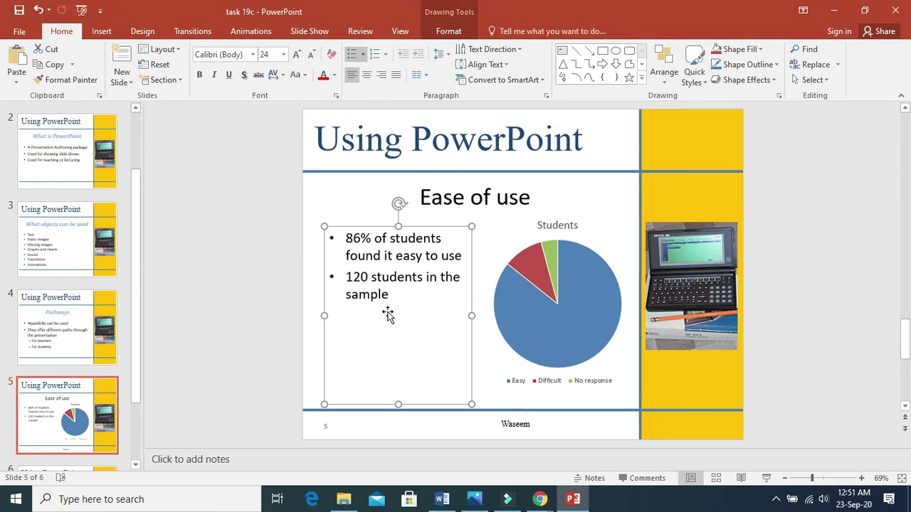
pyautogui.click(240, 346)
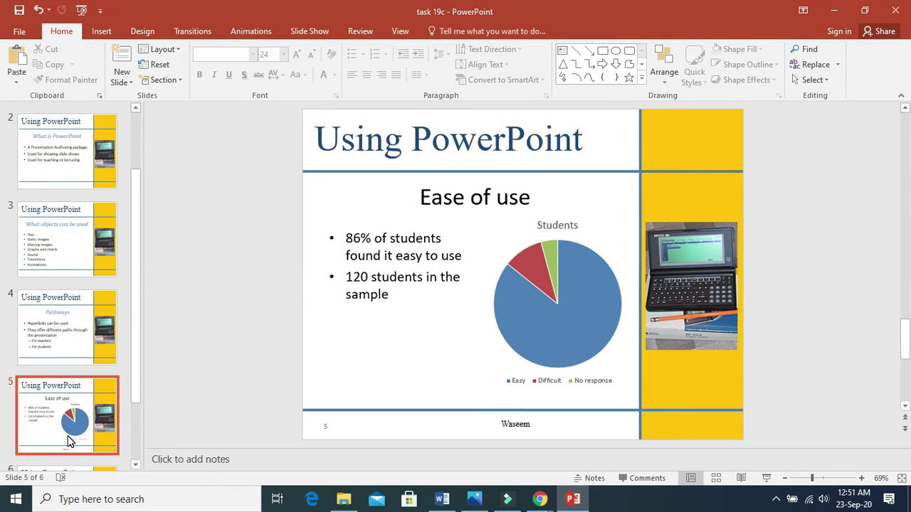
pyautogui.click(441, 501)
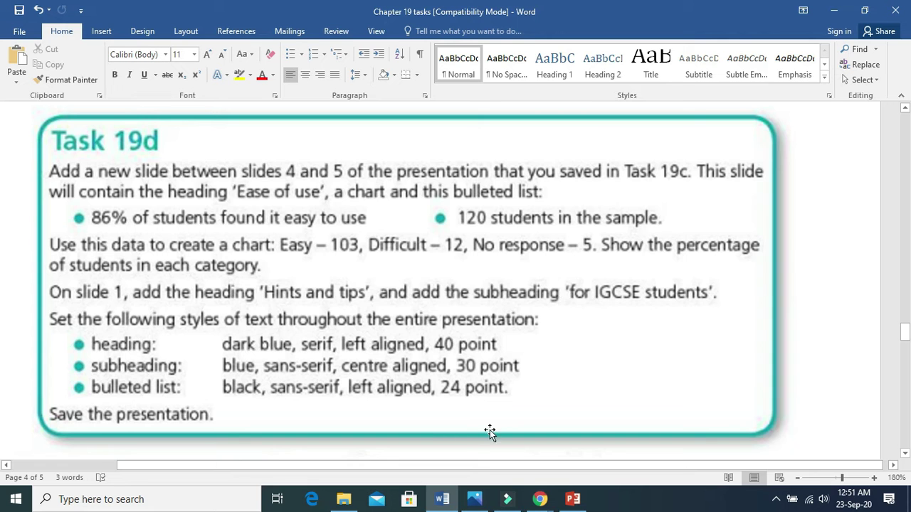
pyautogui.click(442, 500)
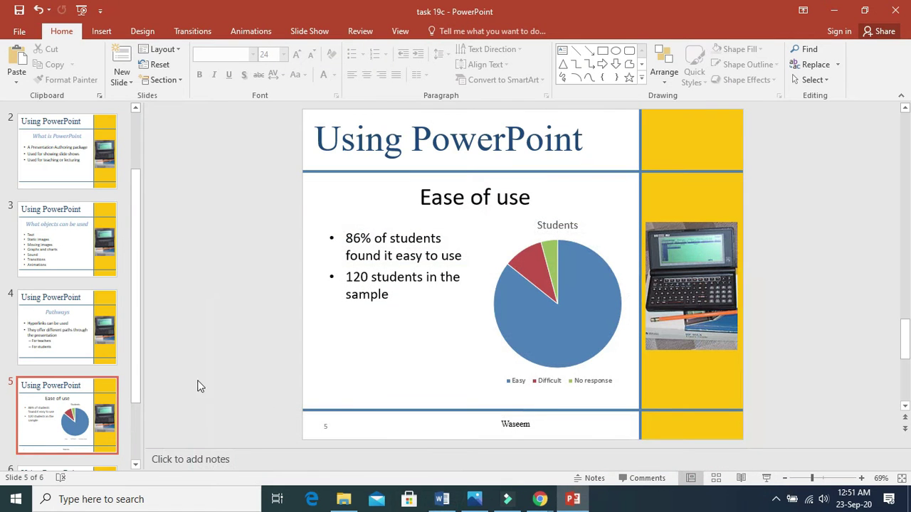
pyautogui.moveTo(139, 365); pyautogui.dragTo(137, 220)
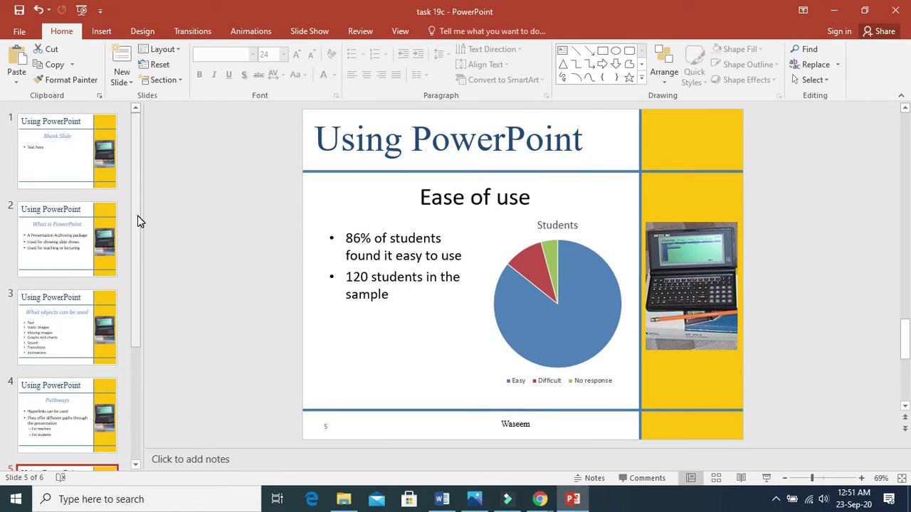
# Step: On slide 1, replace the Blank Slide subtitle text with 'Hints and tips'
pyautogui.click(56, 148)
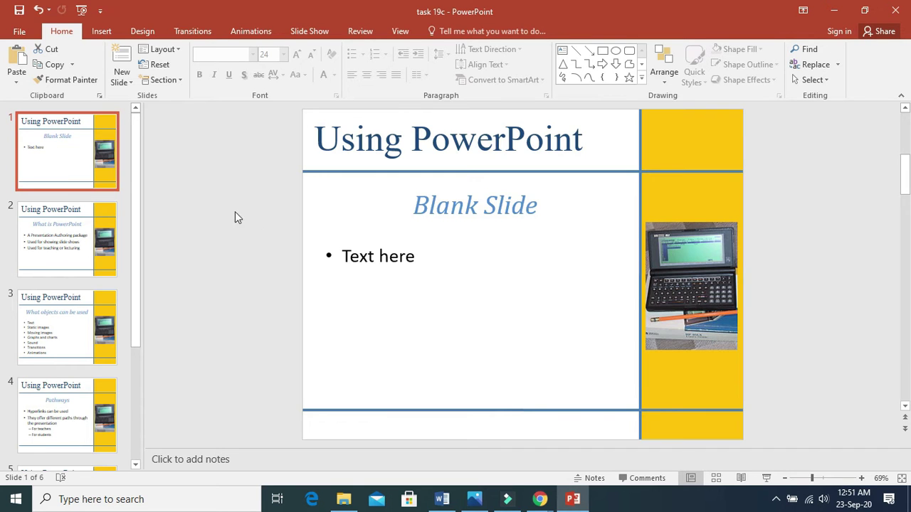
pyautogui.click(448, 207)
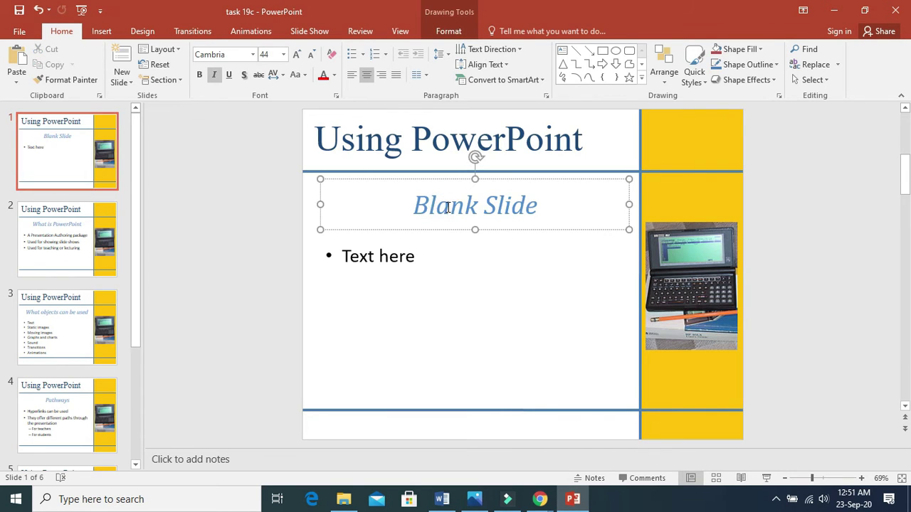
pyautogui.moveTo(411, 204); pyautogui.dragTo(585, 202)
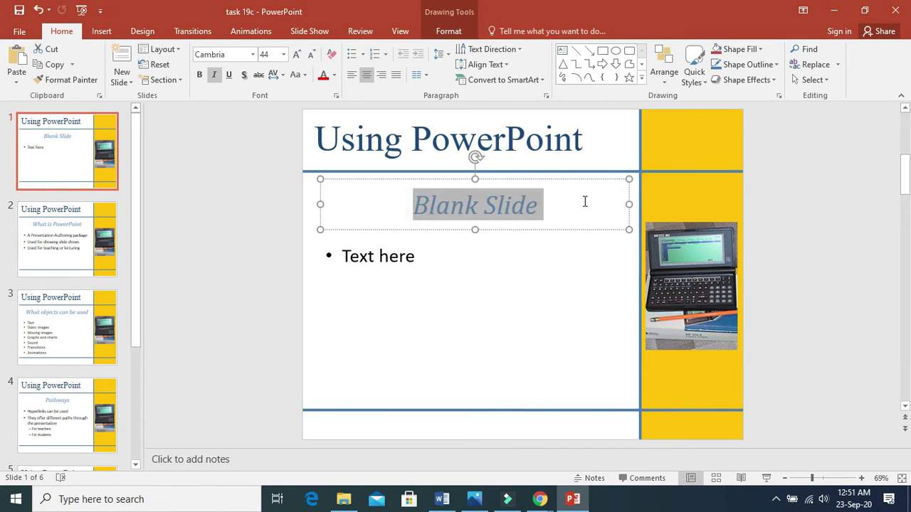
pyautogui.write('Hints ')
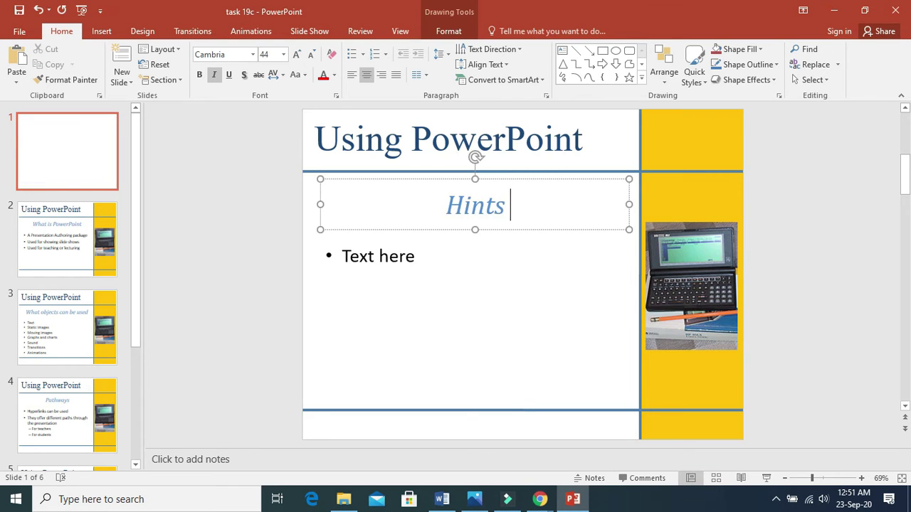
pyautogui.write('and t')
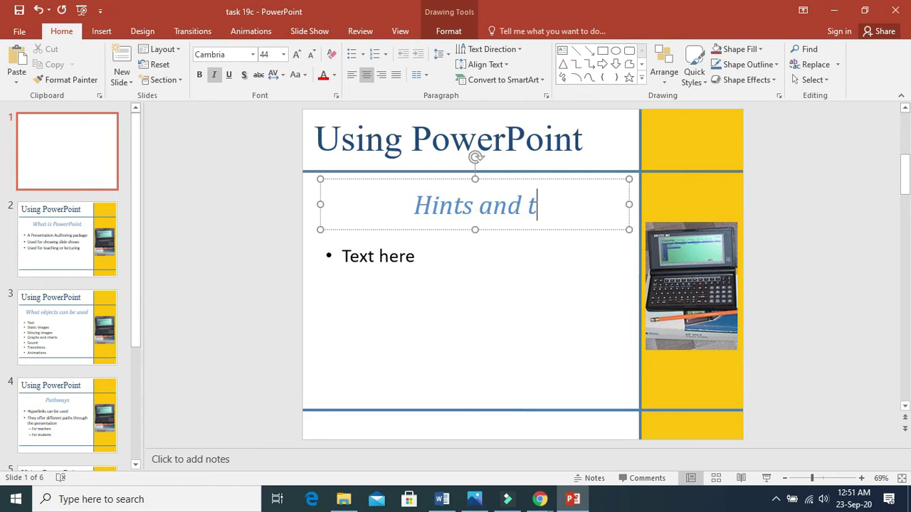
pyautogui.write('ips')
# Step: Replace the body's Text here placeholder with 'For IGCSE students', checking the task in Word
pyautogui.click(418, 261)
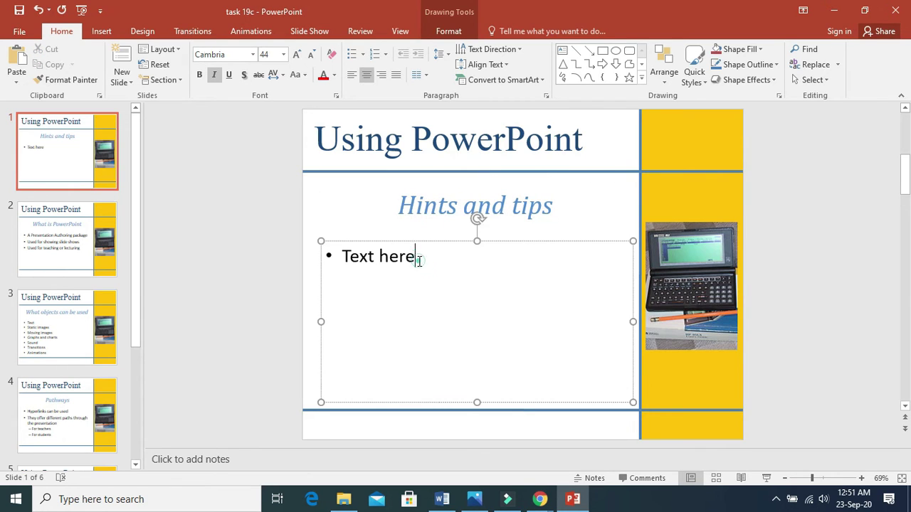
pyautogui.press('BackSpace')
pyautogui.press('BackSpace')
pyautogui.press('BackSpace')
pyautogui.press('BackSpace')
pyautogui.press('BackSpace')
pyautogui.press('BackSpace')
pyautogui.press('BackSpace')
pyautogui.press('BackSpace')
pyautogui.press('BackSpace')
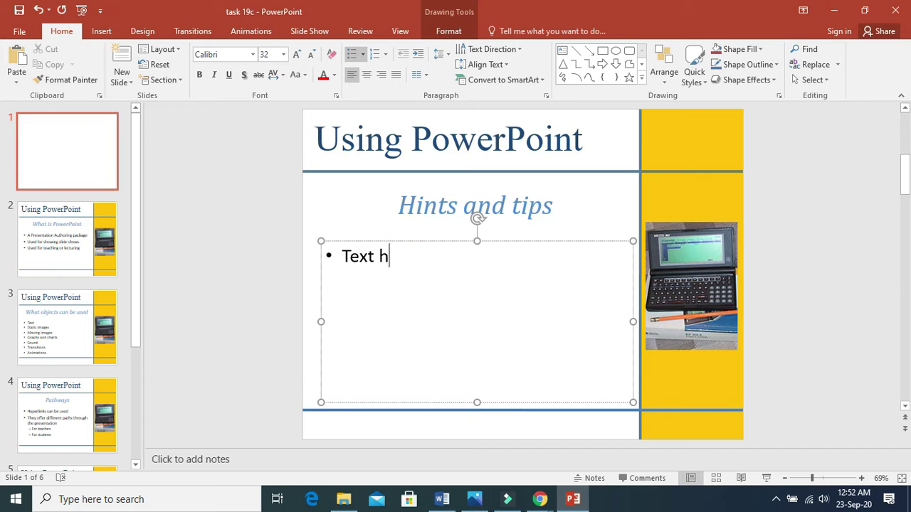
pyautogui.write('For l')
pyautogui.write('GC')
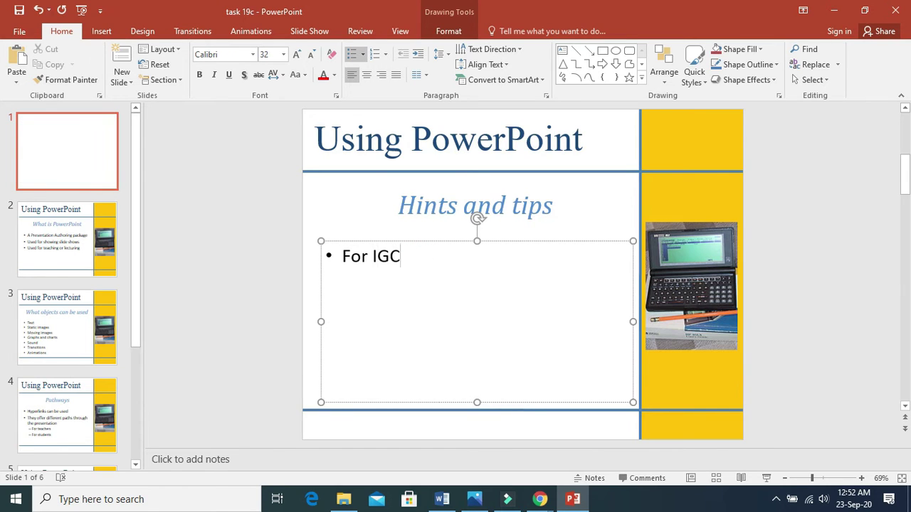
pyautogui.write('SE students')
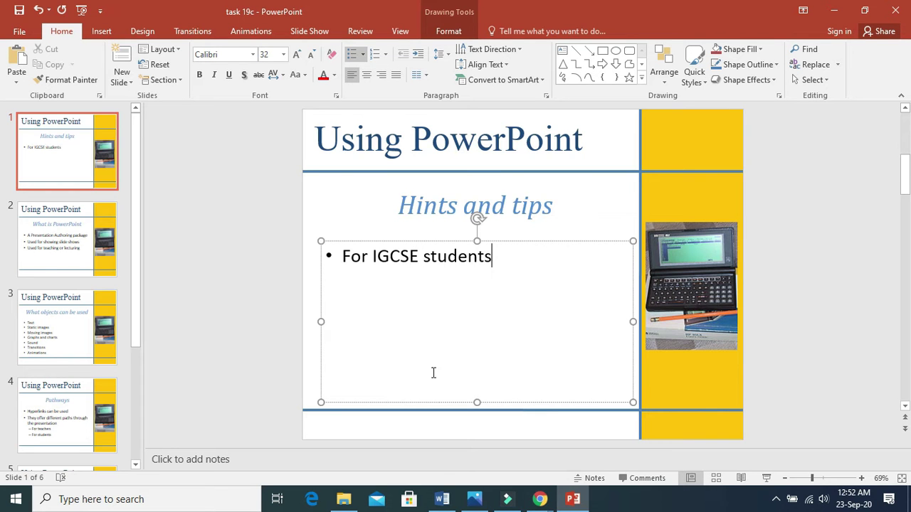
pyautogui.click(441, 499)
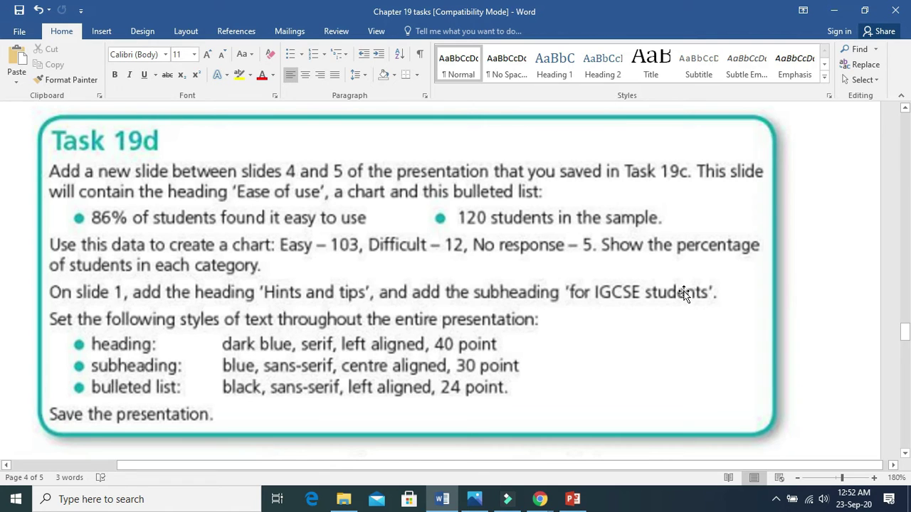
pyautogui.click(603, 362)
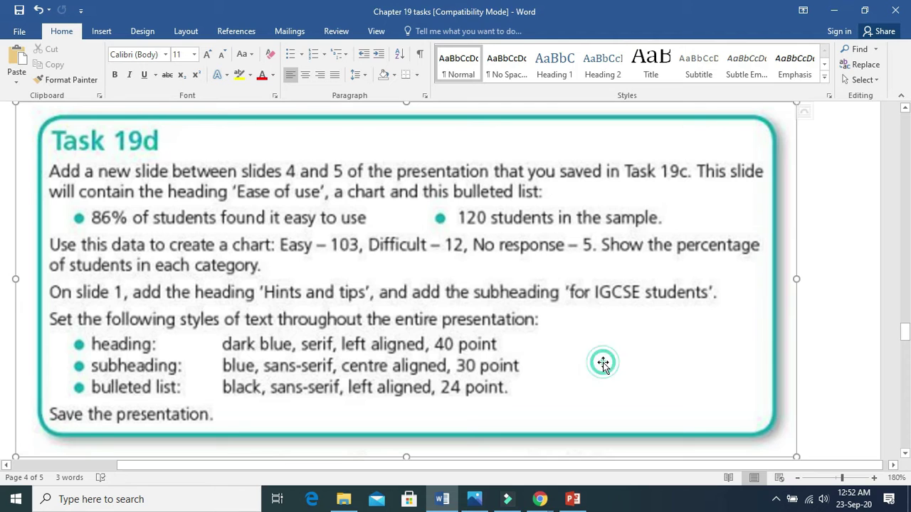
pyautogui.click(436, 504)
pyautogui.click(75, 169)
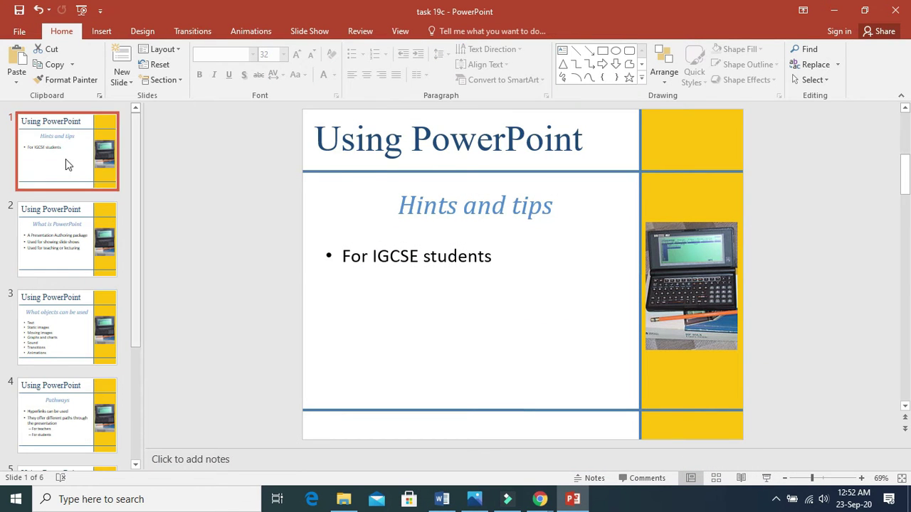
pyautogui.click(66, 160)
# Step: Apply the Title Slide layout to slide 1, then bring up the Task 19d instructions in Word
pyautogui.rightClick(65, 158)
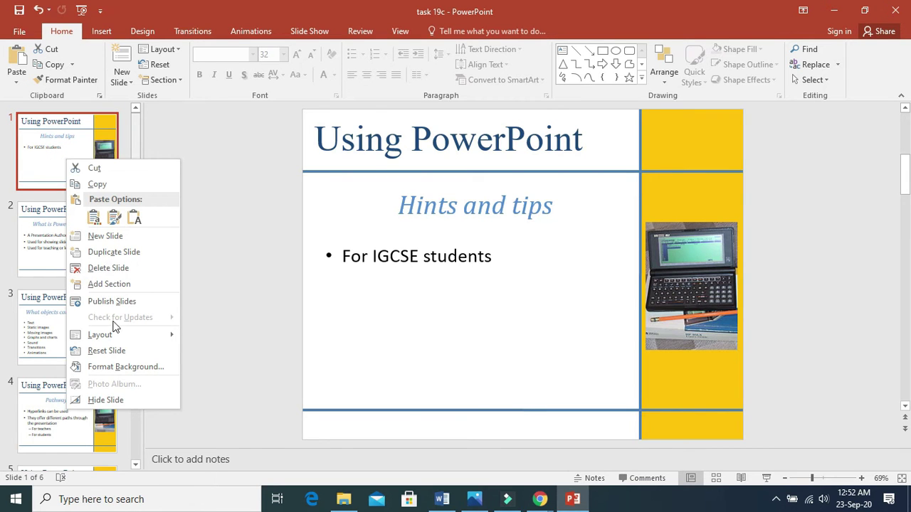
pyautogui.moveTo(112, 333)
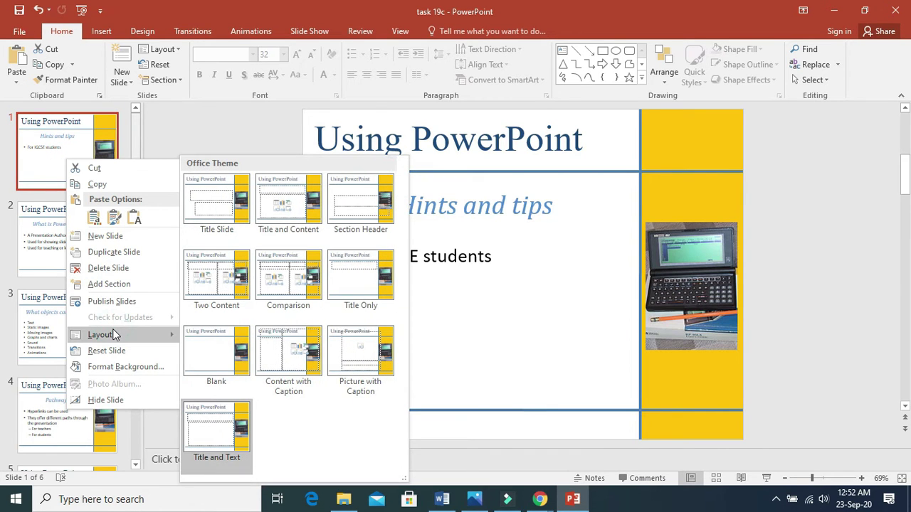
pyautogui.click(204, 198)
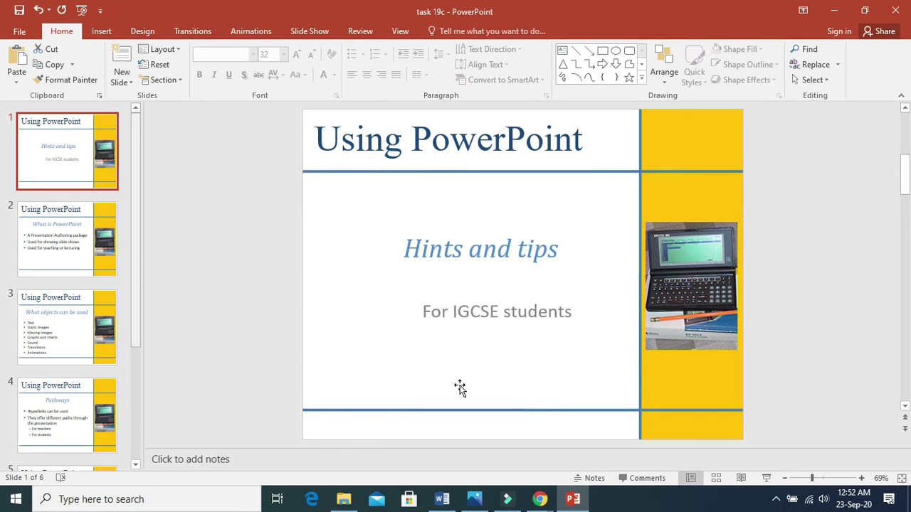
pyautogui.click(442, 500)
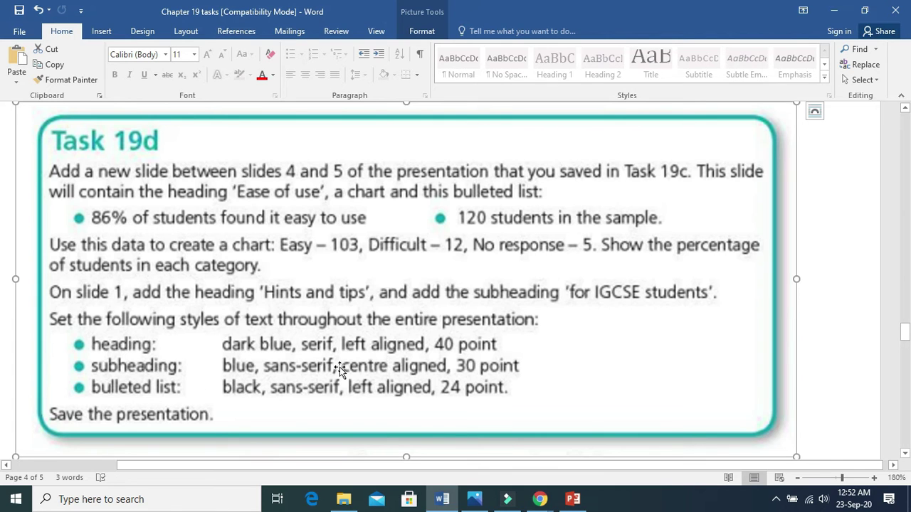
# Step: Switch from Word back to the task 19c presentation in PowerPoint
pyautogui.click(440, 499)
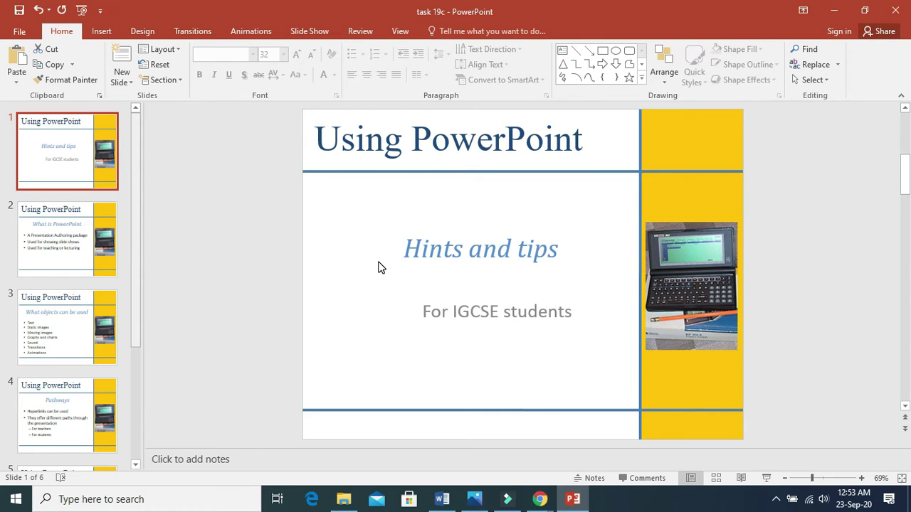
# Step: Switch to Slide Master view and select the top-level master slide
pyautogui.click(400, 30)
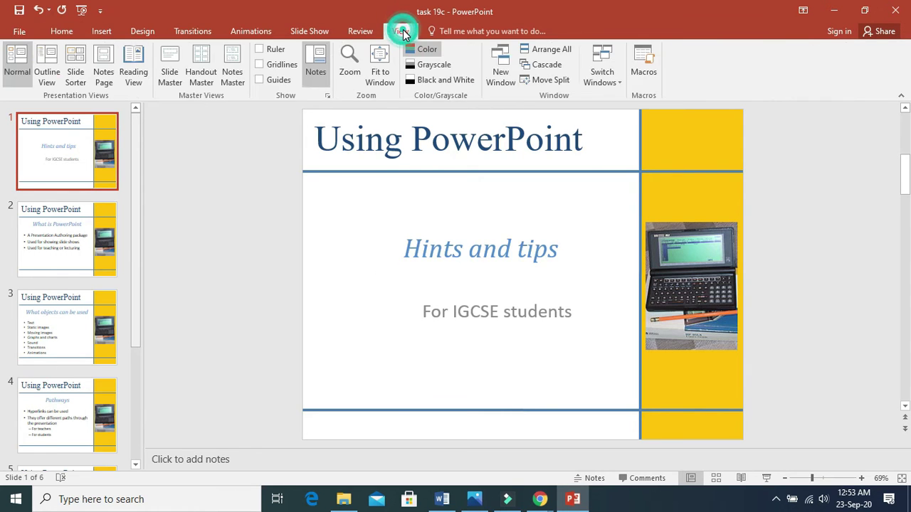
pyautogui.click(168, 63)
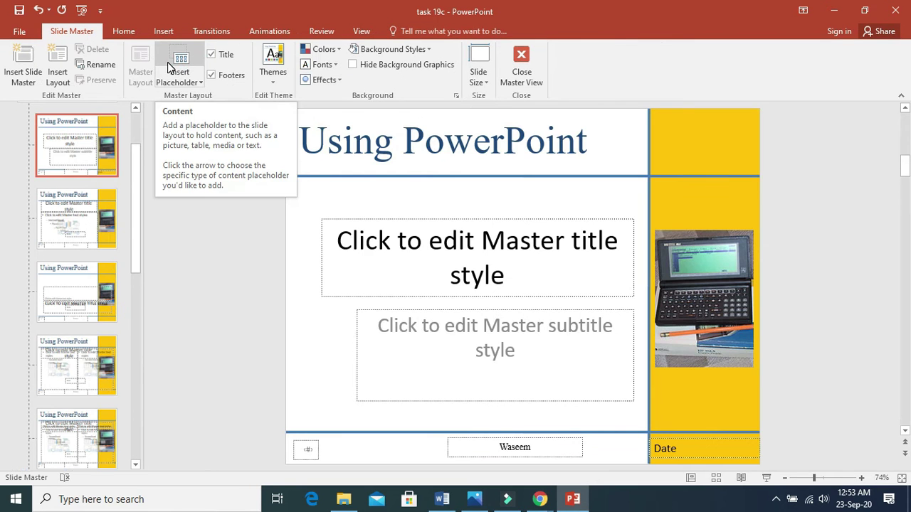
pyautogui.click(139, 191)
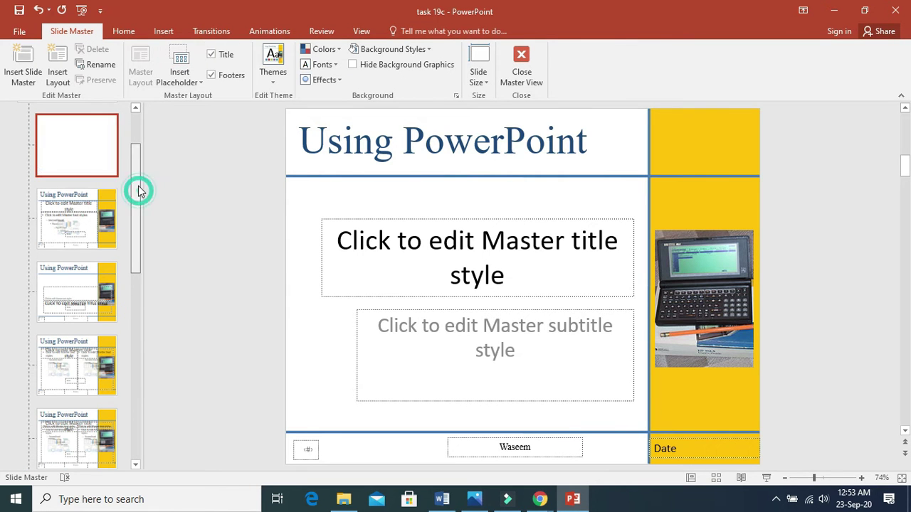
pyautogui.moveTo(139, 190); pyautogui.dragTo(137, 136)
pyautogui.click(58, 135)
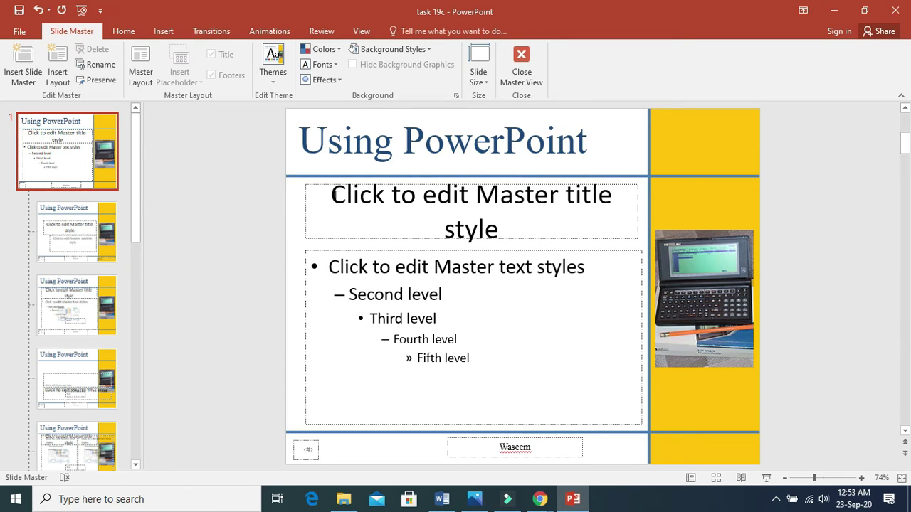
# Step: Review the master and Title Slide placeholders, then select the master title text for formatting
pyautogui.moveTo(333, 193); pyautogui.dragTo(579, 254)
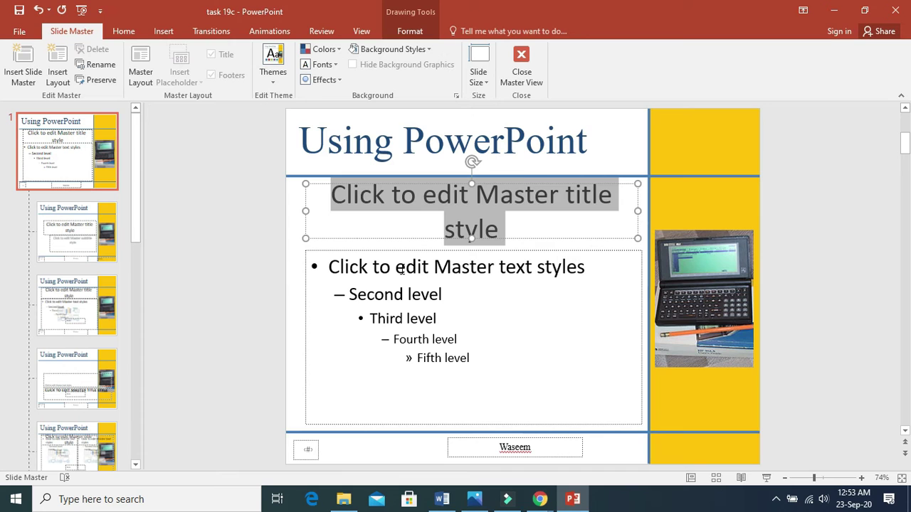
pyautogui.moveTo(328, 266); pyautogui.dragTo(474, 370)
pyautogui.click(67, 244)
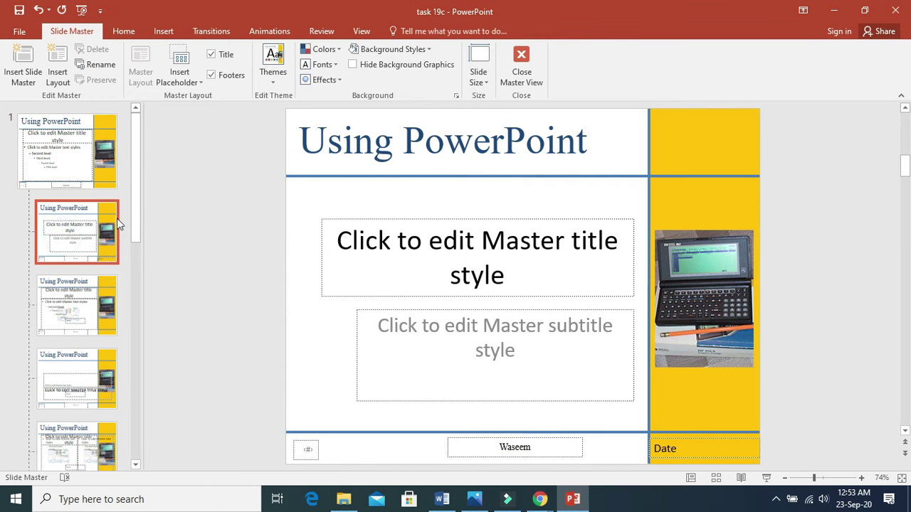
pyautogui.moveTo(380, 326); pyautogui.dragTo(519, 365)
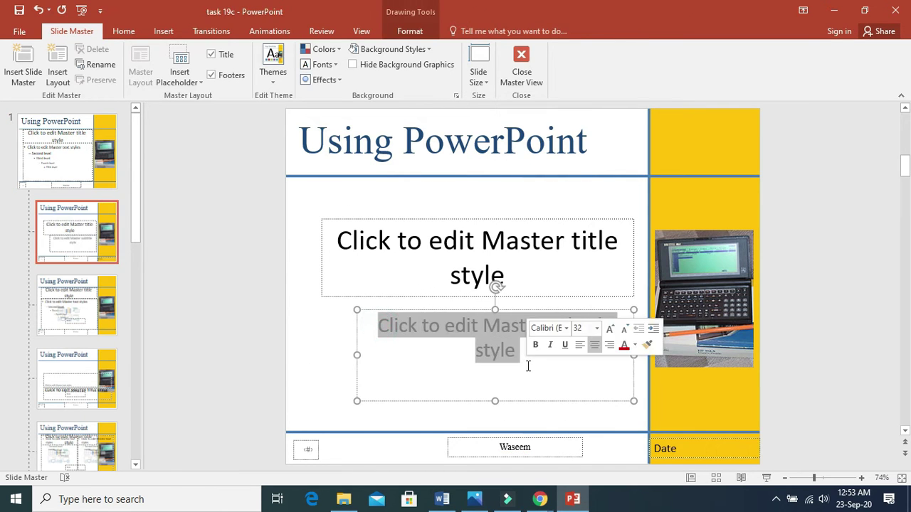
pyautogui.click(52, 147)
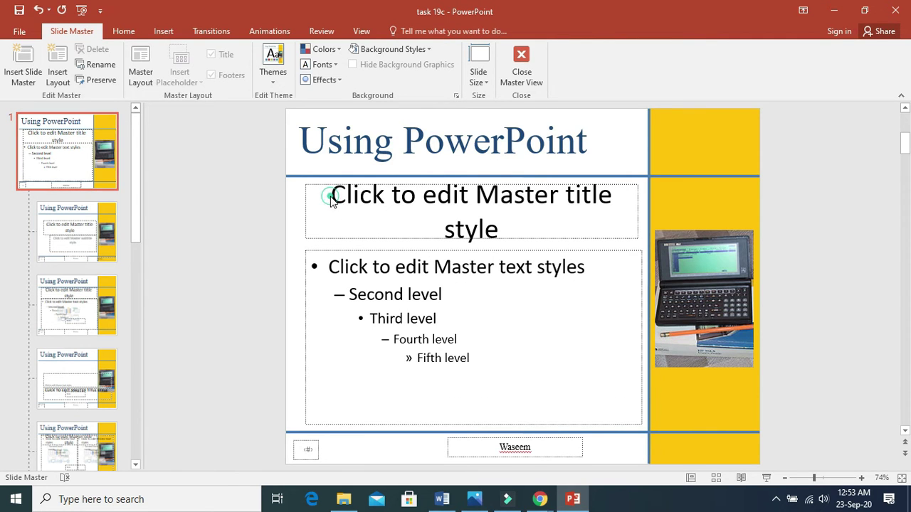
pyautogui.moveTo(332, 194); pyautogui.dragTo(470, 230)
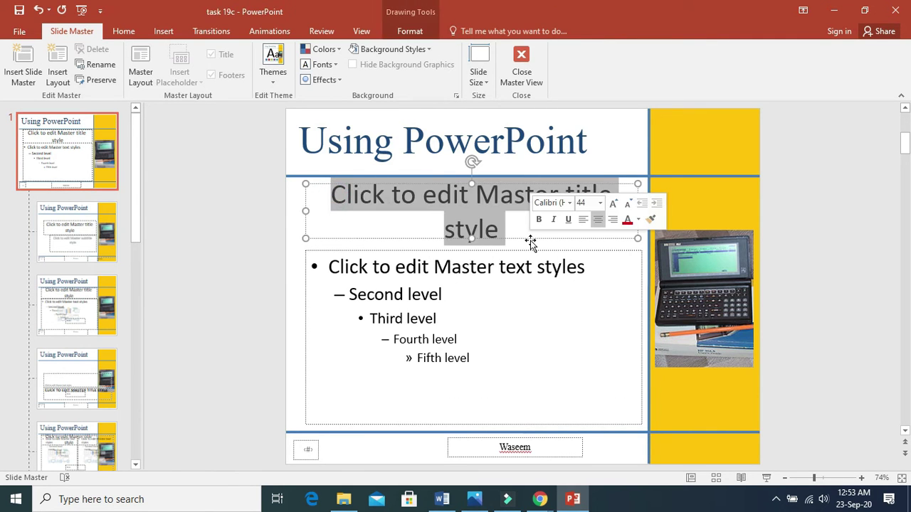
pyautogui.click(442, 499)
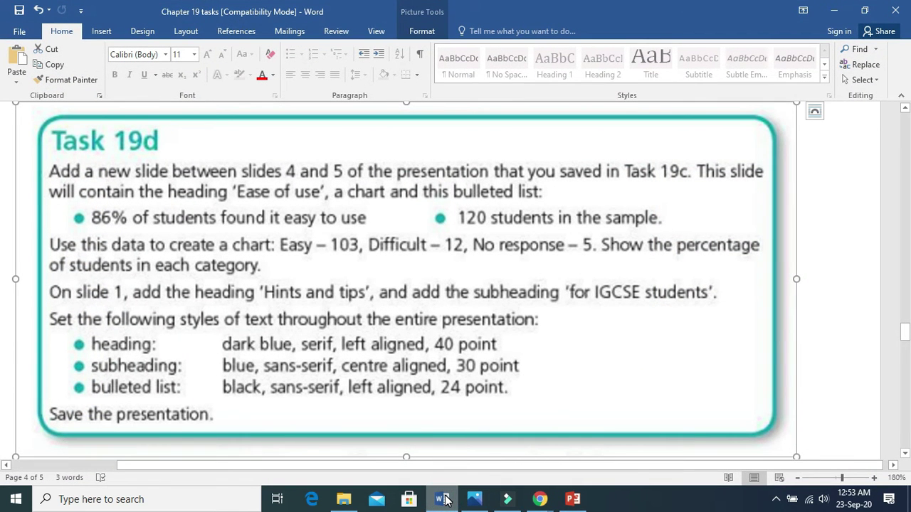
pyautogui.click(442, 500)
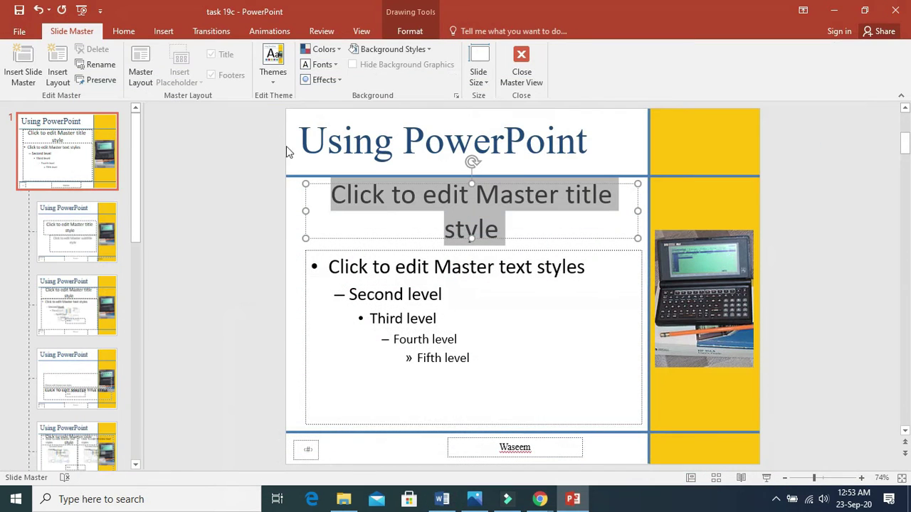
pyautogui.click(122, 32)
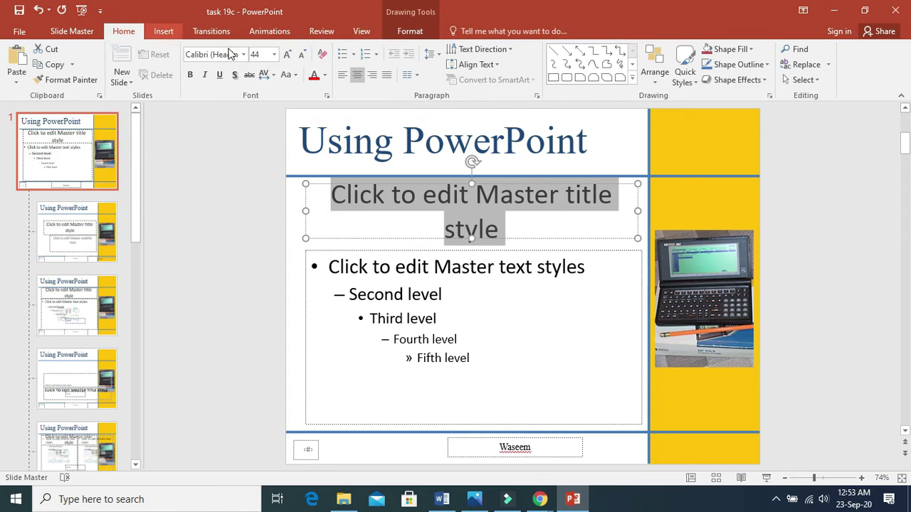
# Step: Make the master title style 40 pt, left-aligned and dark blue
pyautogui.click(267, 54)
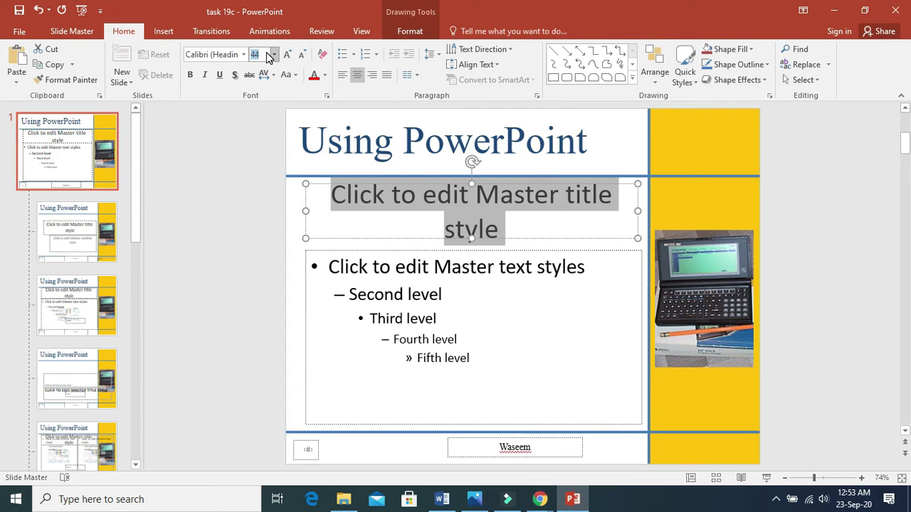
pyautogui.write('40')
pyautogui.press('Return')
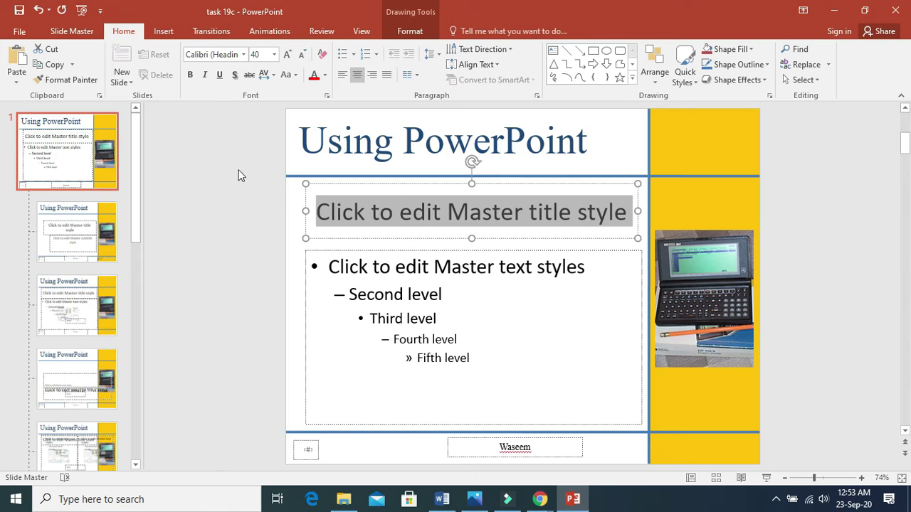
pyautogui.click(342, 76)
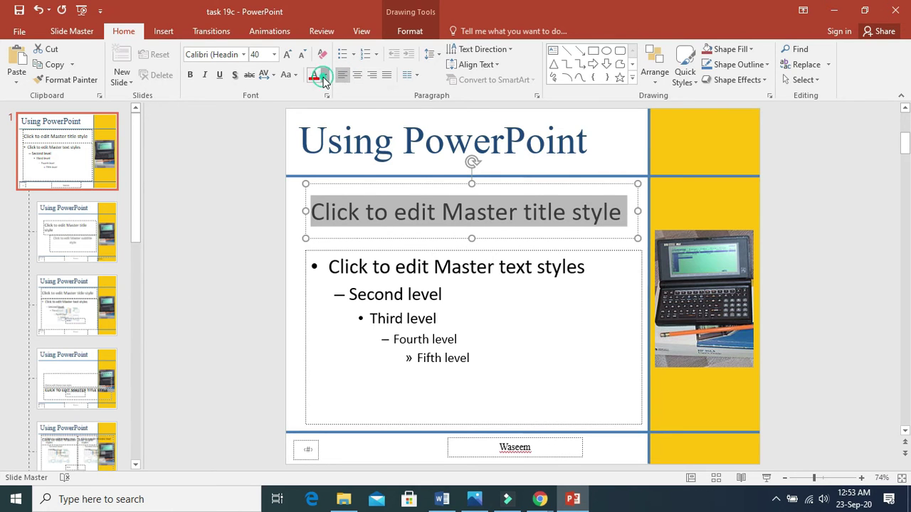
pyautogui.click(323, 75)
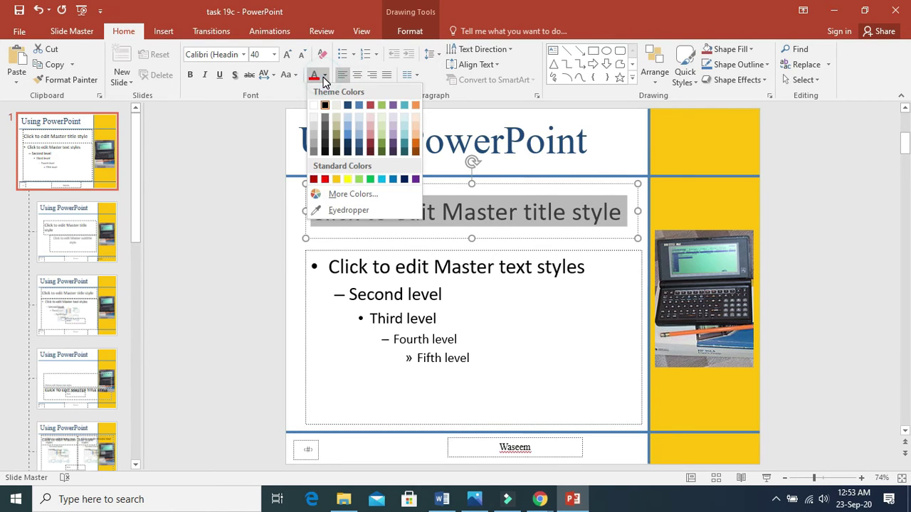
pyautogui.click(349, 148)
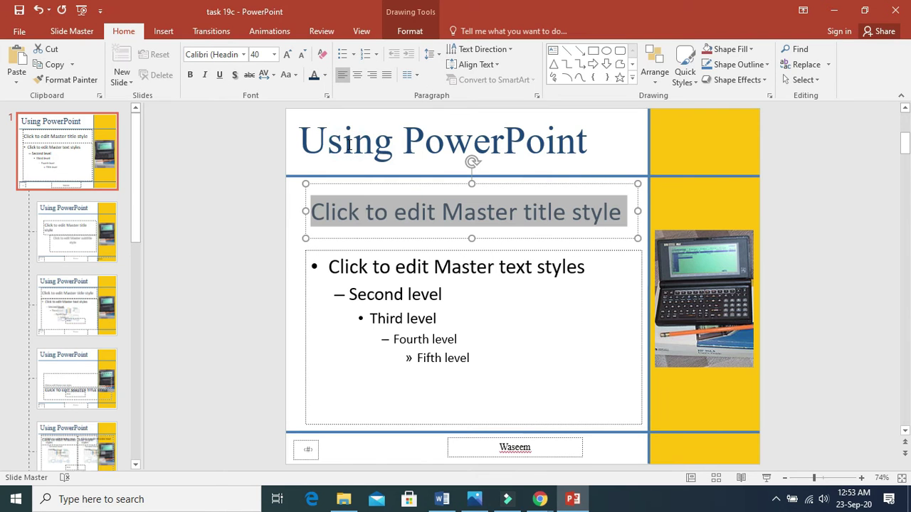
# Step: Change the master title font to Times New Roman, after checking the task in Word
pyautogui.click(442, 502)
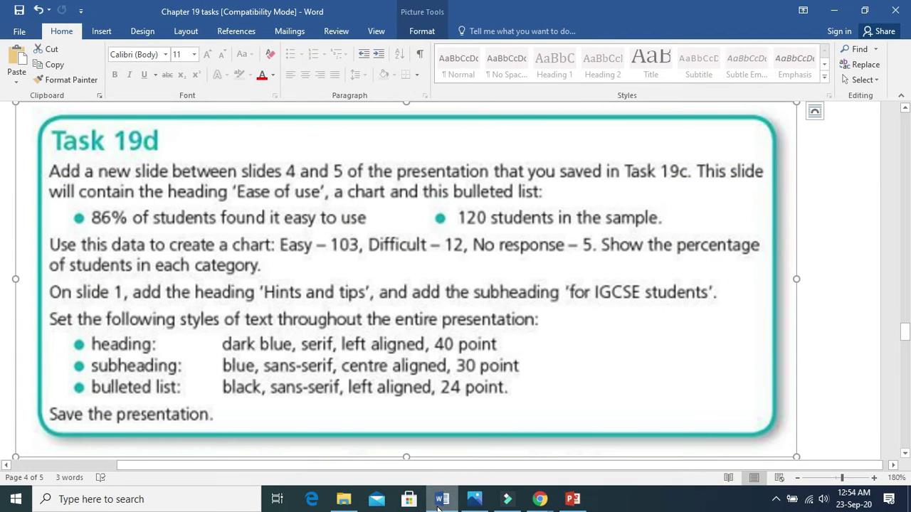
pyautogui.click(440, 503)
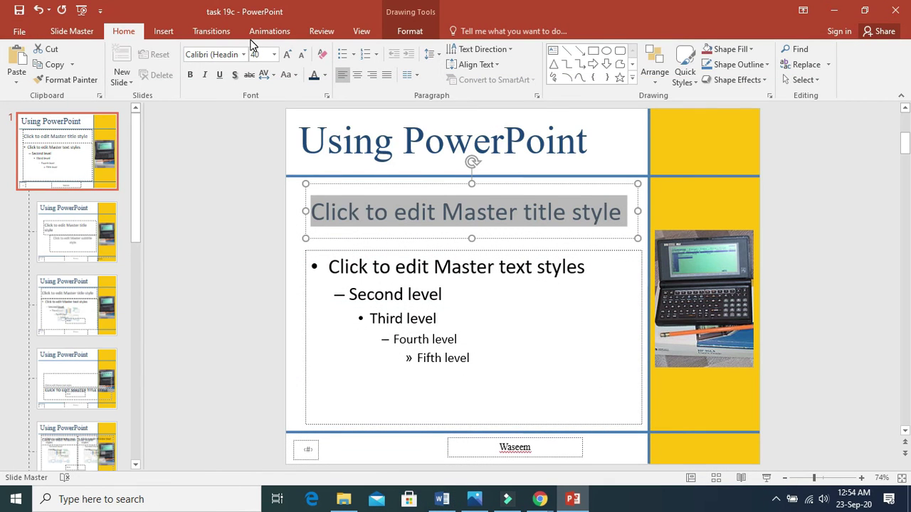
pyautogui.click(243, 55)
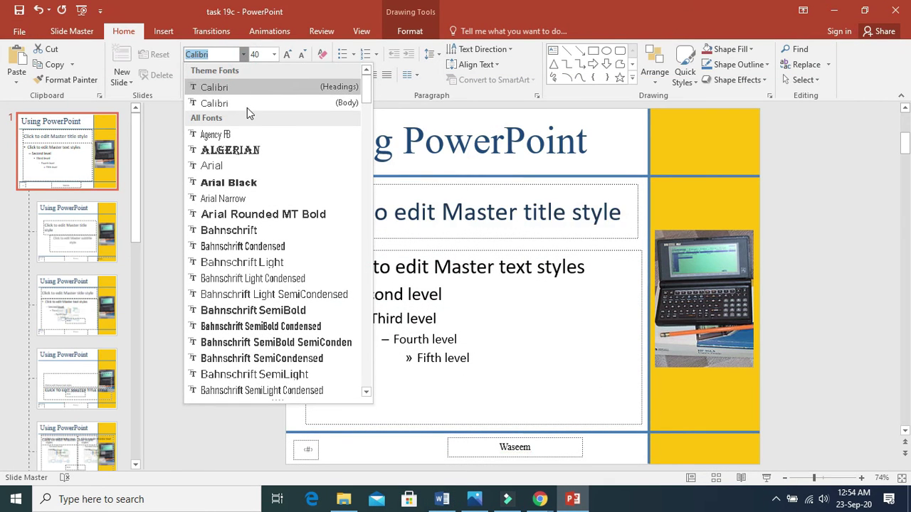
pyautogui.write('Times New Ror')
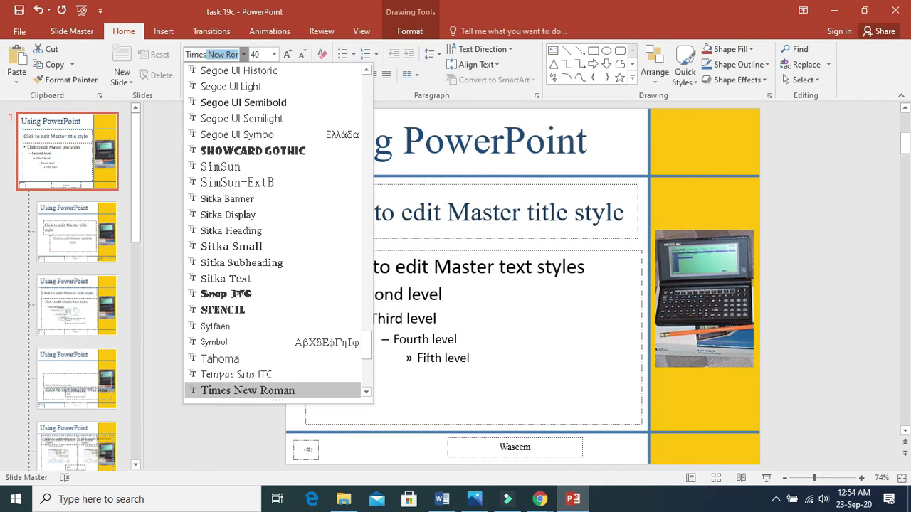
pyautogui.press('Return')
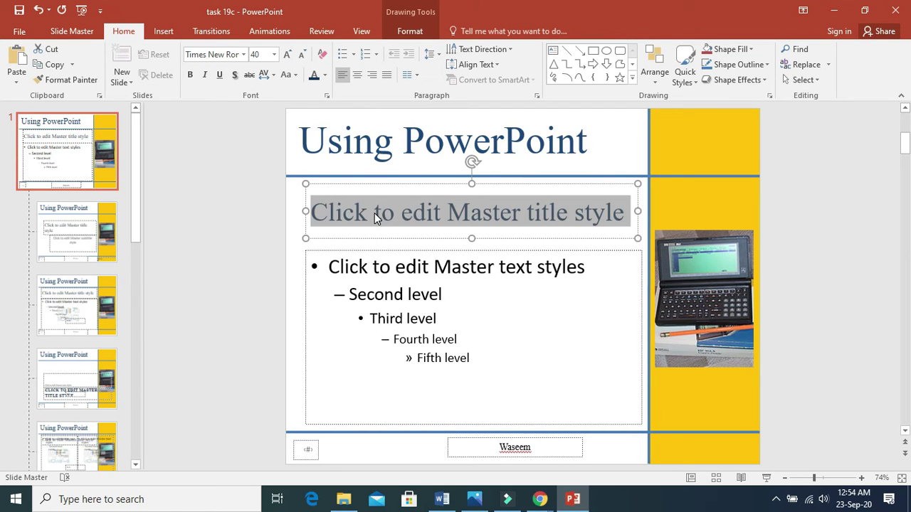
pyautogui.click(222, 213)
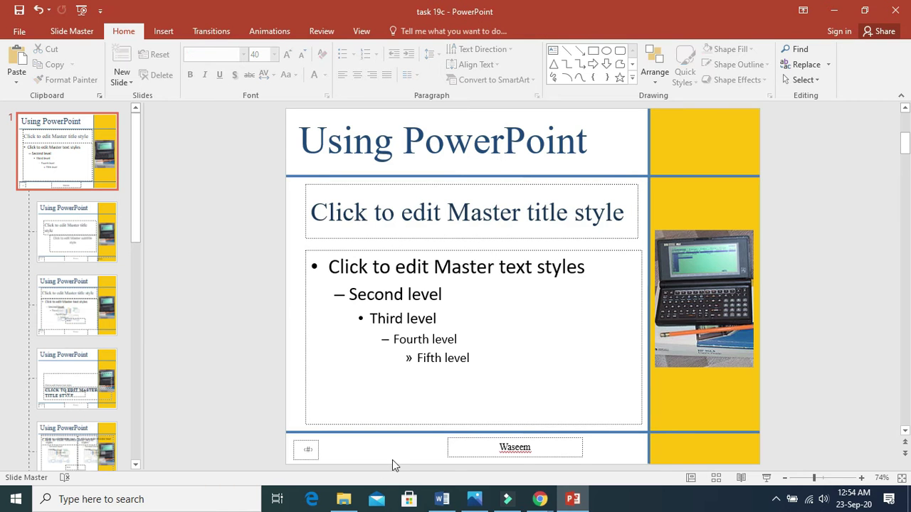
# Step: After checking Word, open the Title Slide layout and select its Calibri 32 subtitle text
pyautogui.click(441, 499)
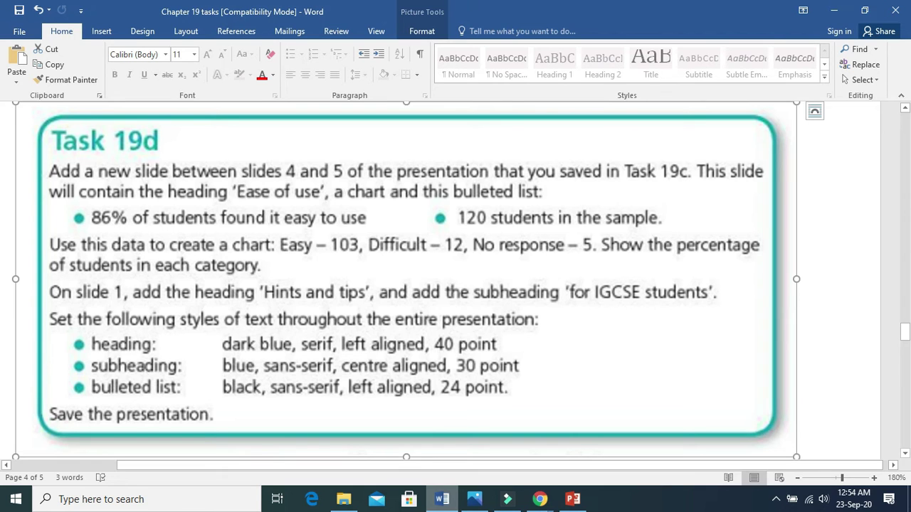
pyautogui.click(449, 502)
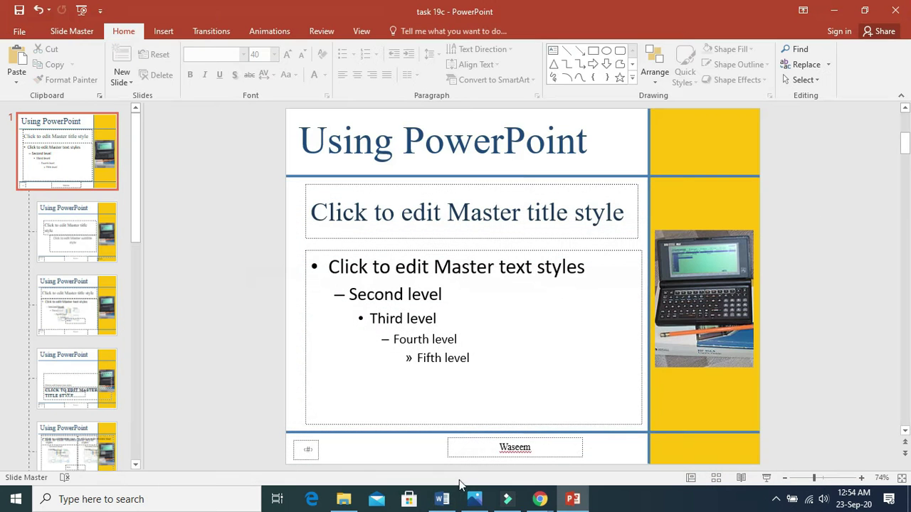
pyautogui.click(94, 217)
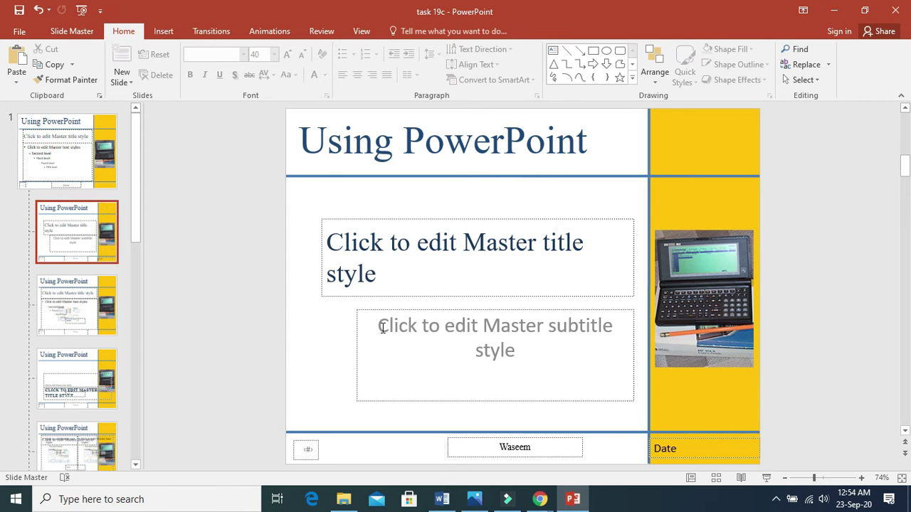
pyautogui.moveTo(382, 327); pyautogui.dragTo(526, 354)
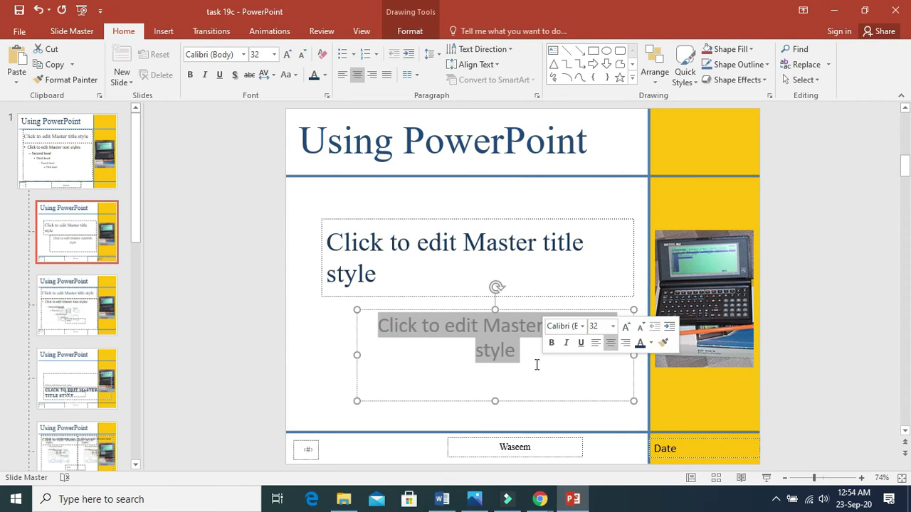
# Step: Colour the Title Slide subtitle text blue and centre it
pyautogui.click(324, 76)
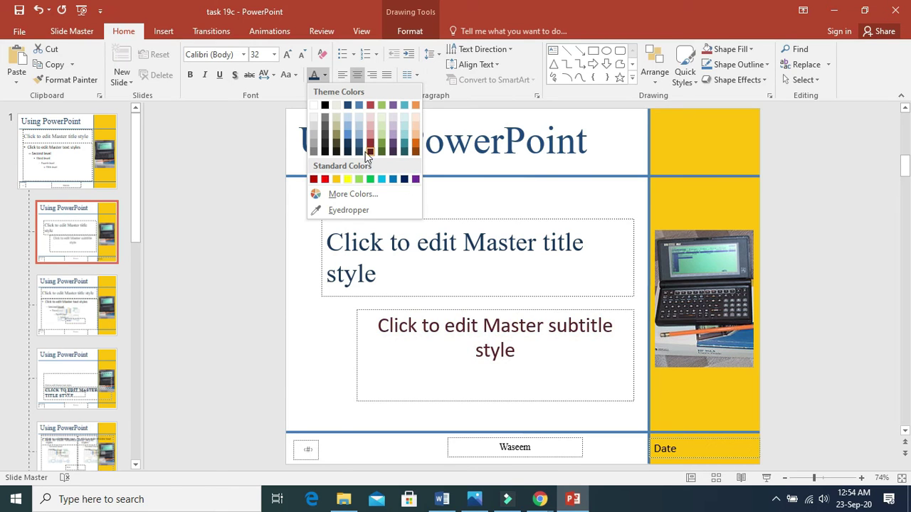
pyautogui.click(347, 126)
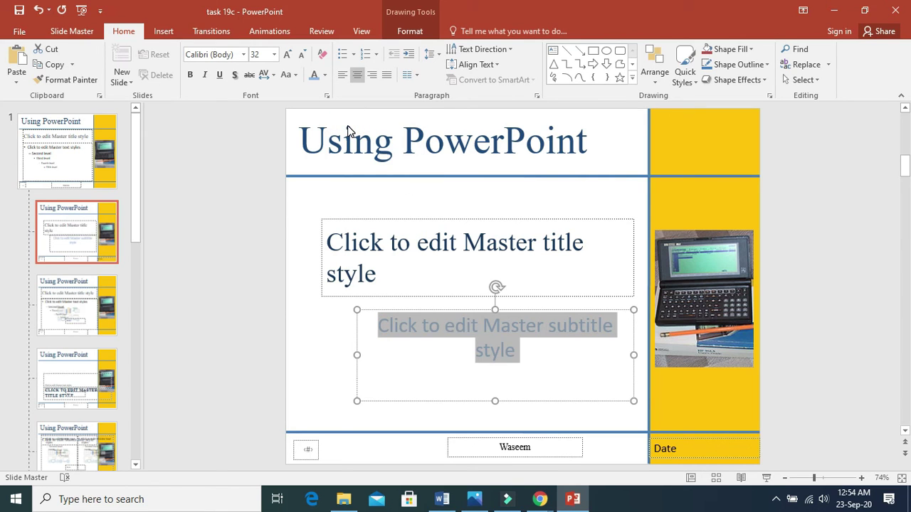
pyautogui.click(442, 499)
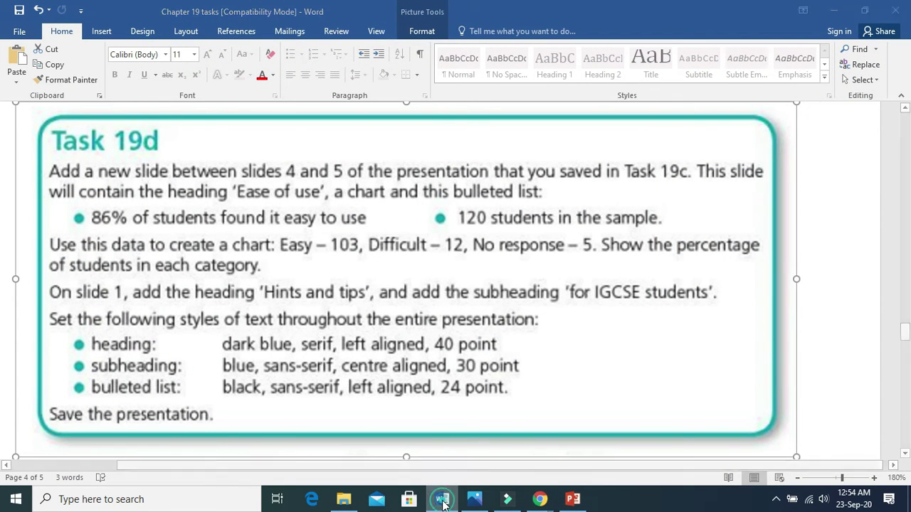
pyautogui.click(442, 501)
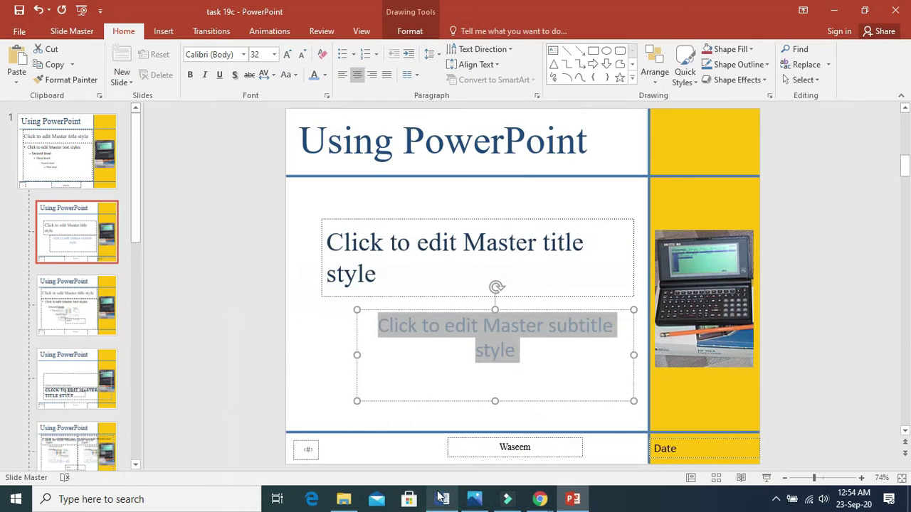
pyautogui.click(357, 75)
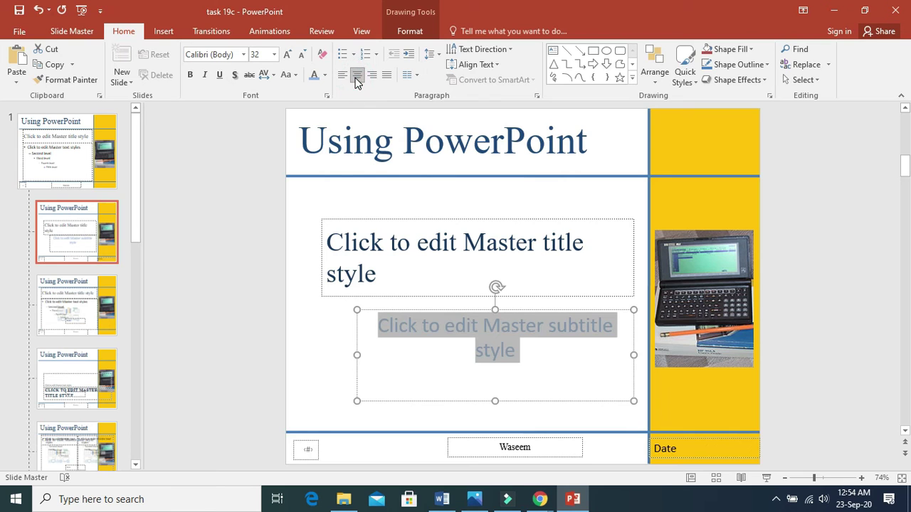
# Step: Set the subtitle font to Arial at 30 point
pyautogui.click(244, 55)
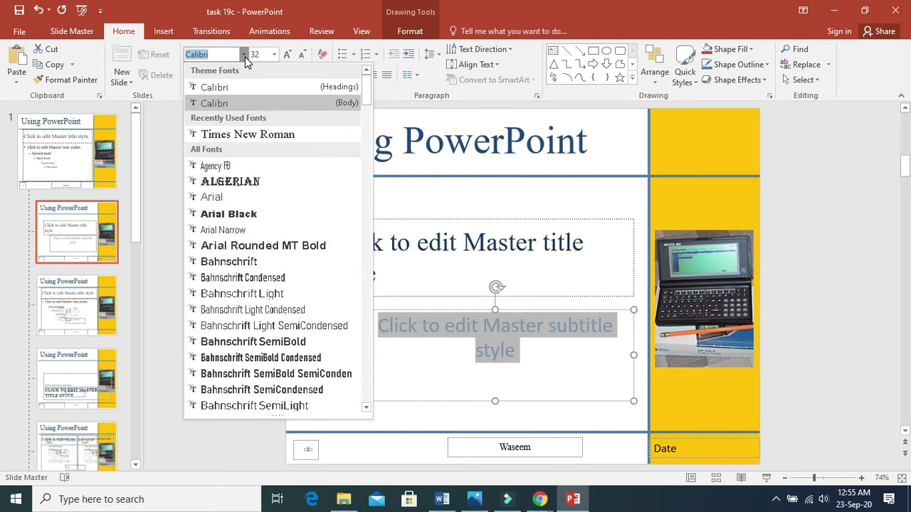
pyautogui.click(215, 199)
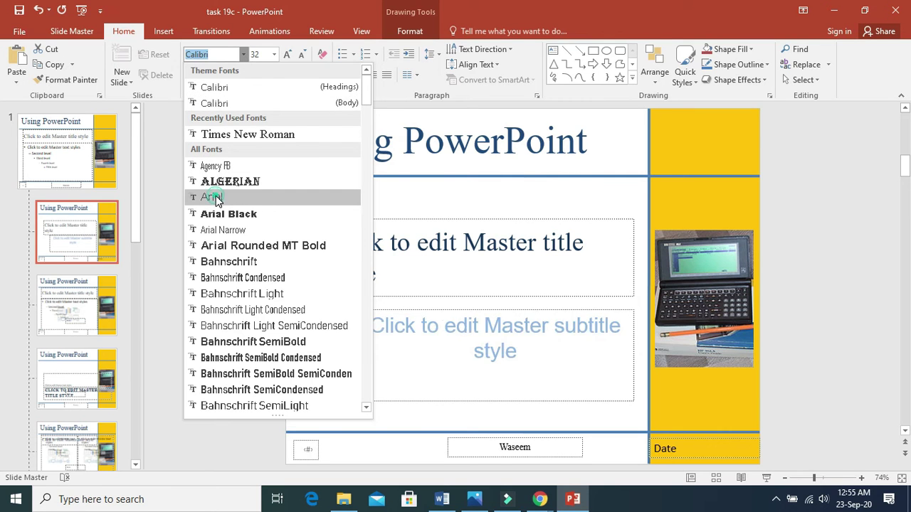
pyautogui.click(442, 500)
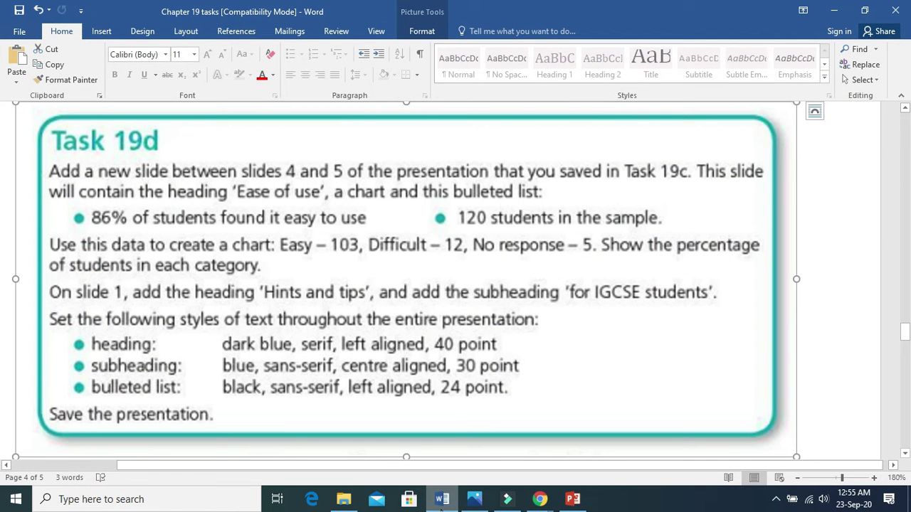
pyautogui.click(441, 501)
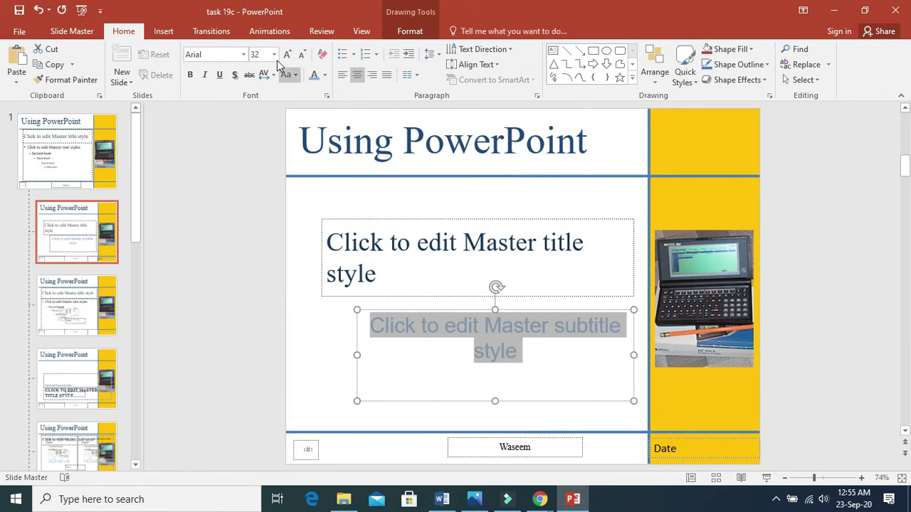
pyautogui.click(264, 55)
pyautogui.write('30')
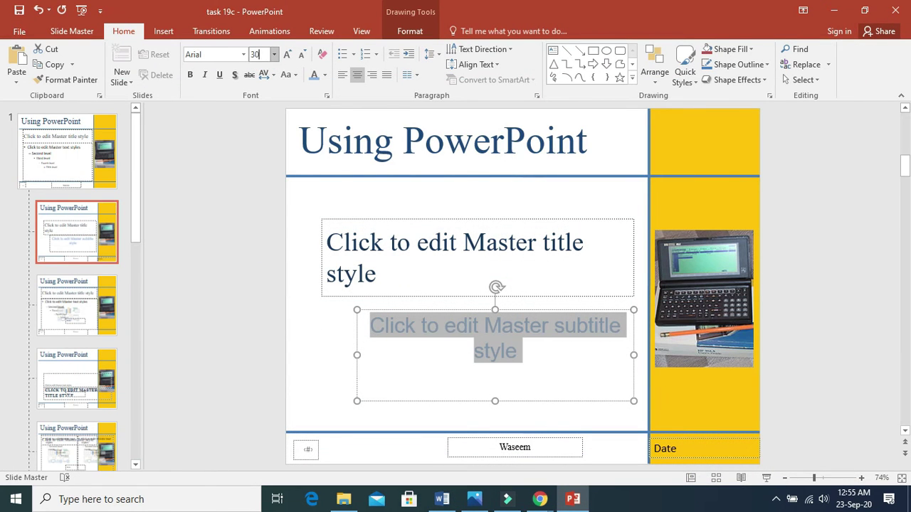
pyautogui.press('Return')
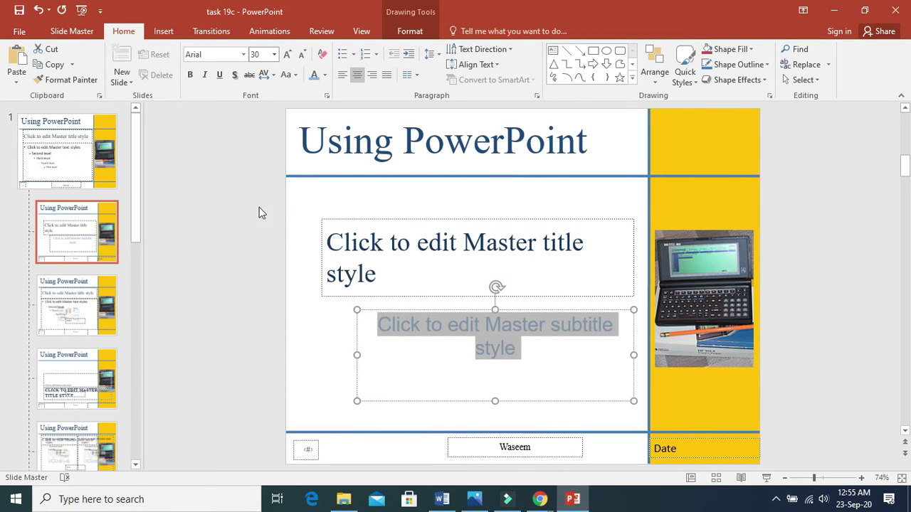